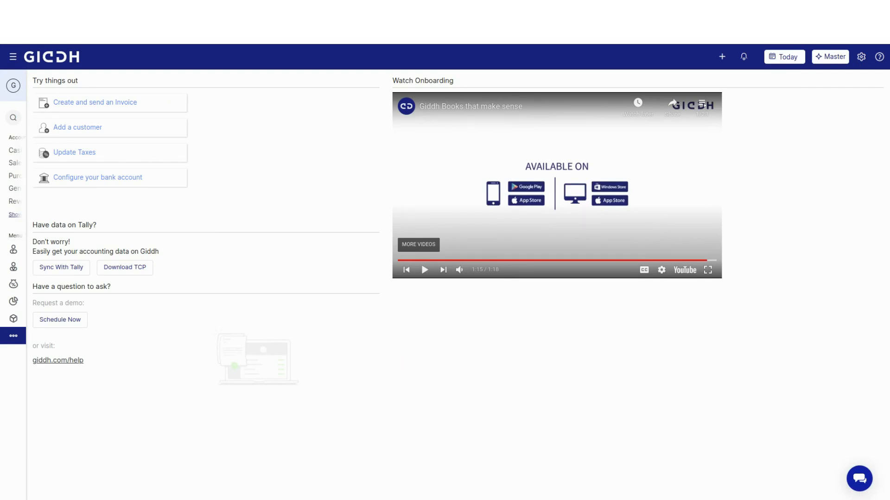
- Find and open the page for managing user permissions in the company settings
key("ctrl+g")
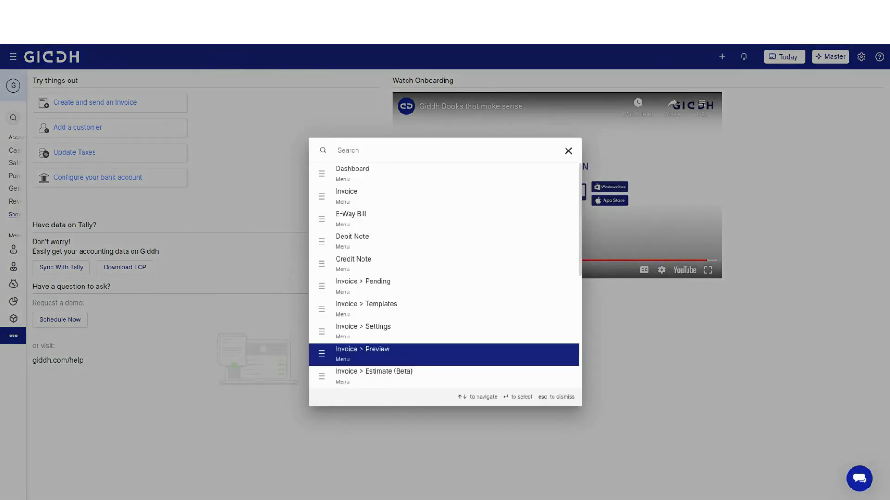
type("perm")
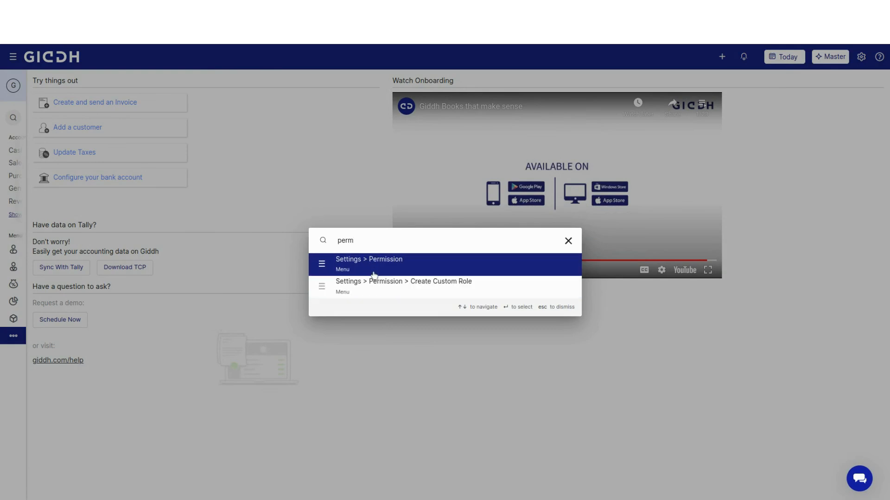
left_click(375, 269)
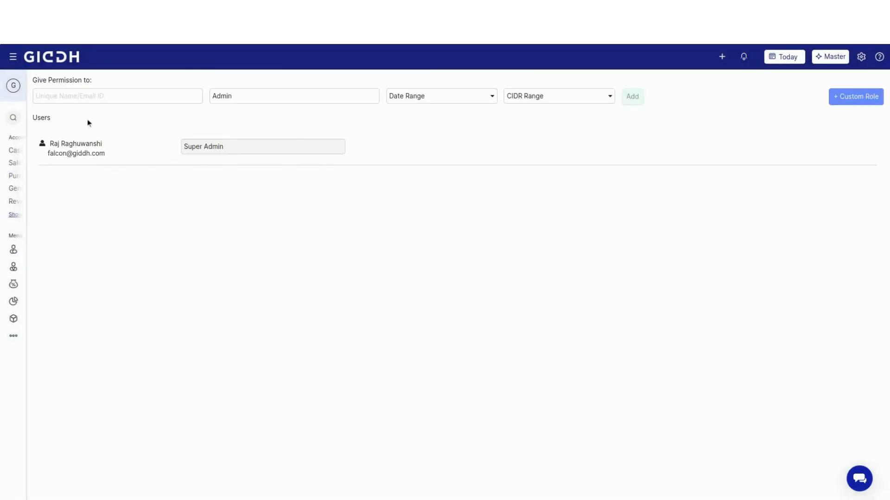
- Check the roles available for a new user permission and restrict it to the date range 12/22/2023 - 01/27/2024
left_click(86, 98)
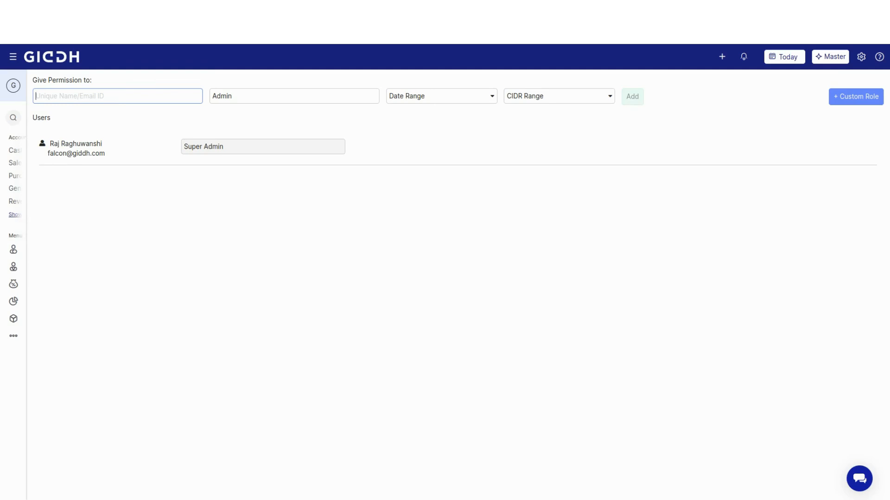
left_click(217, 97)
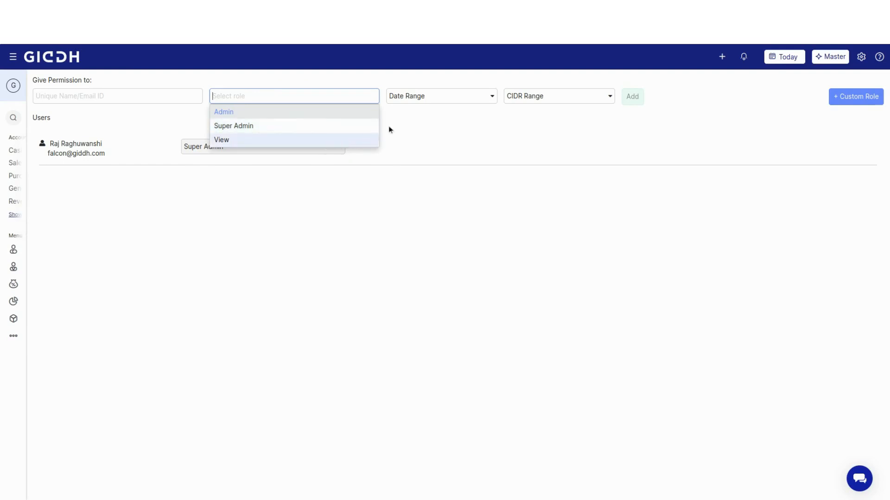
left_click(433, 100)
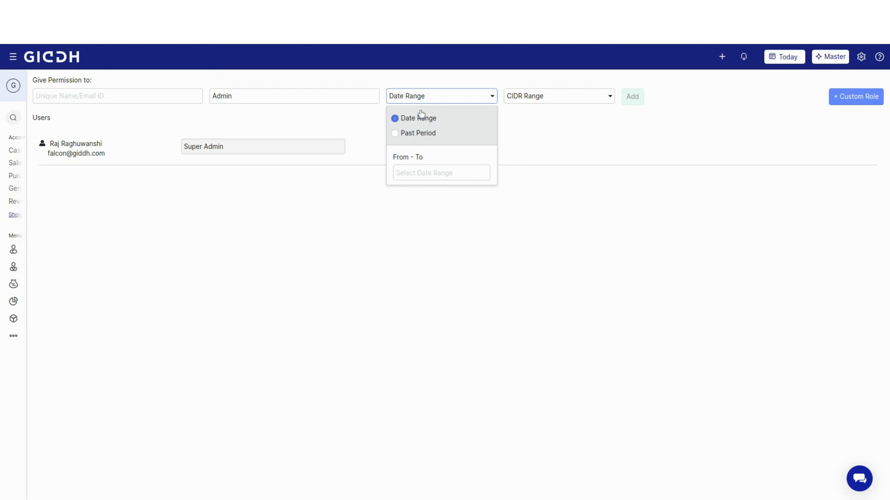
left_click(433, 174)
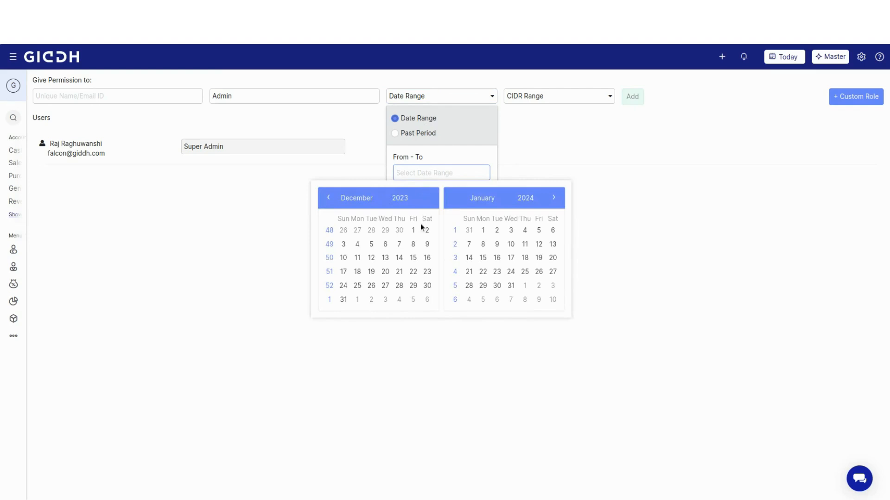
left_click(412, 272)
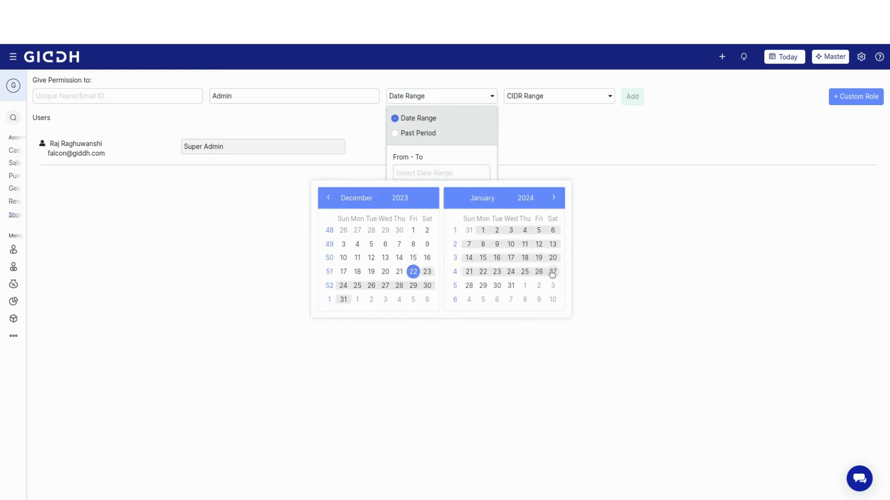
left_click(552, 272)
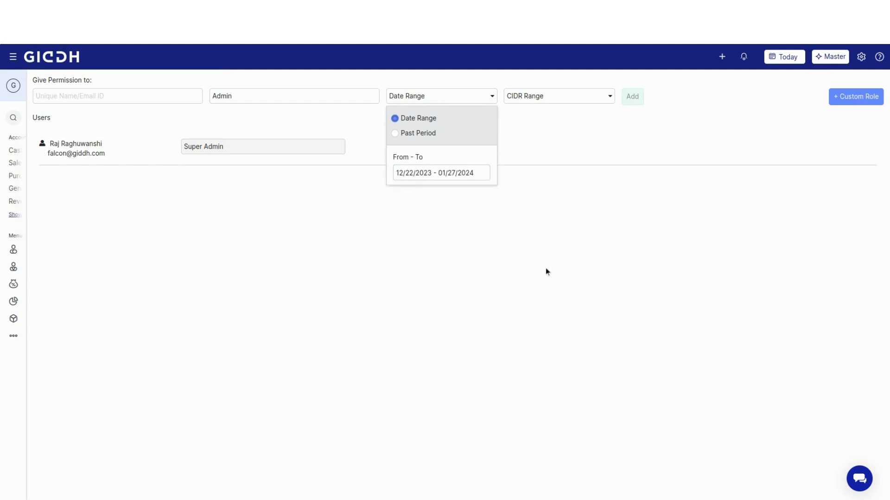
- Switch the new permission's time restriction to a past period of 10 days
left_click(397, 133)
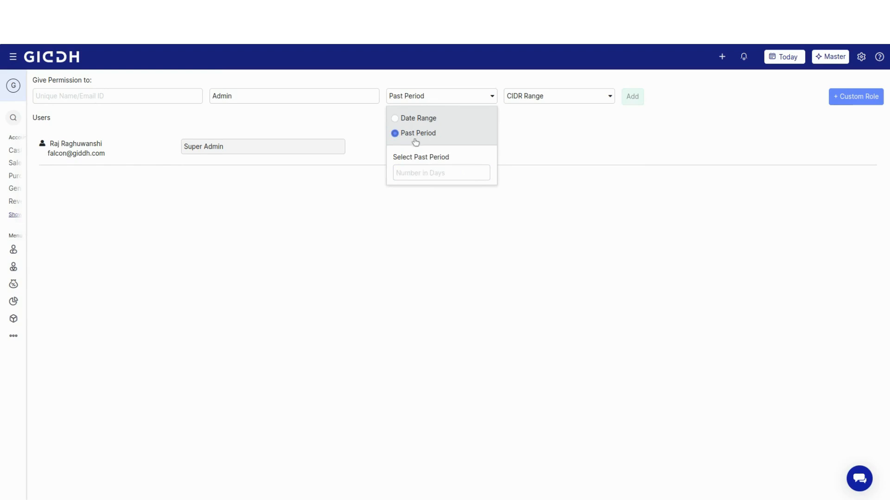
left_click(450, 173)
type("10")
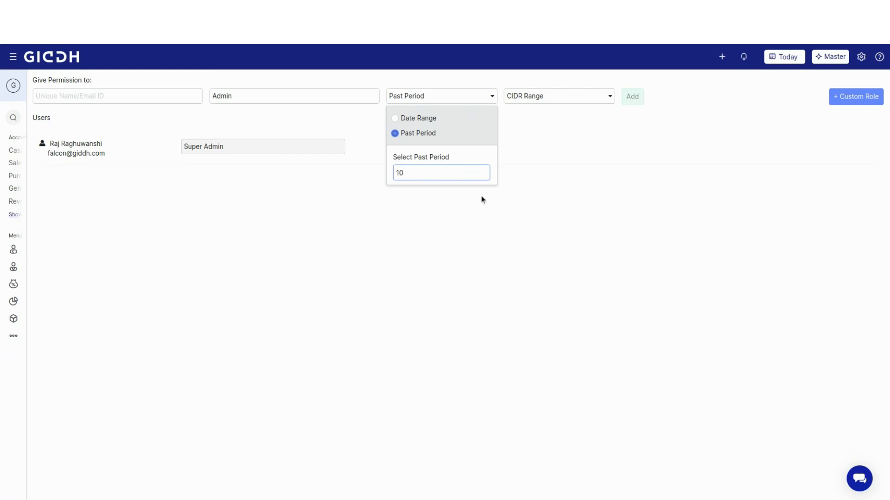
- Examine the IP address and CIDR range restriction options for the new permission
left_click(595, 99)
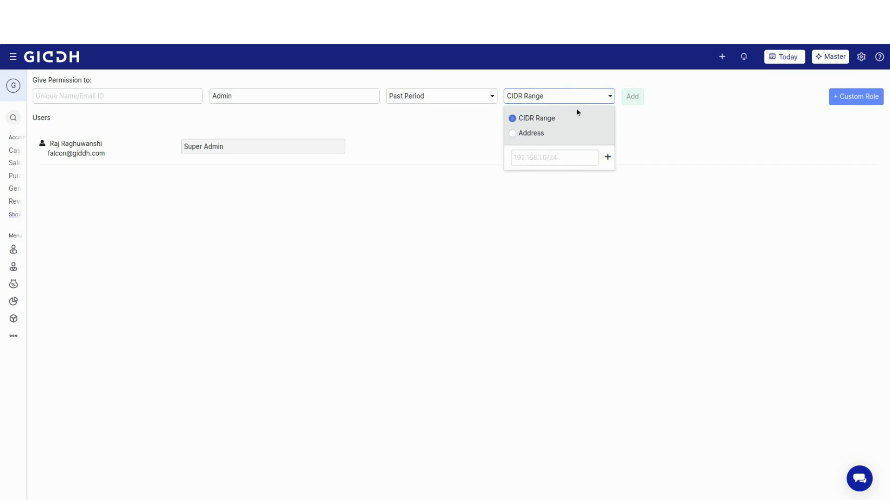
left_click(513, 133)
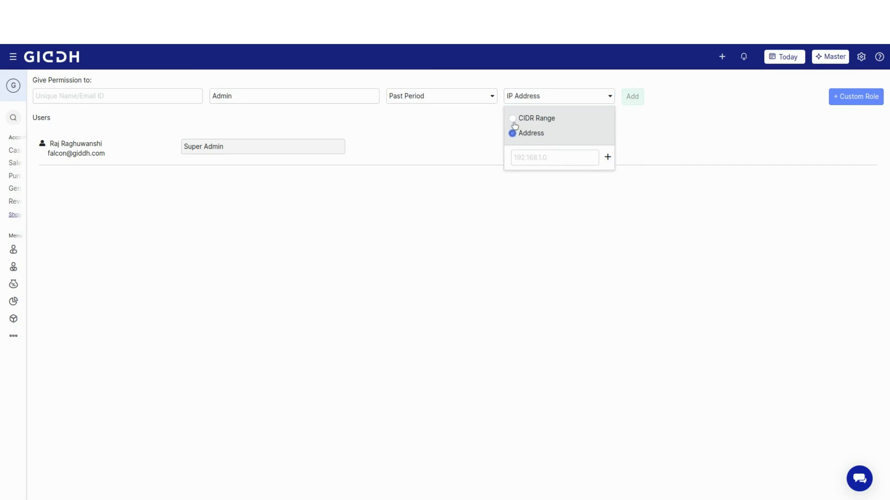
left_click(512, 118)
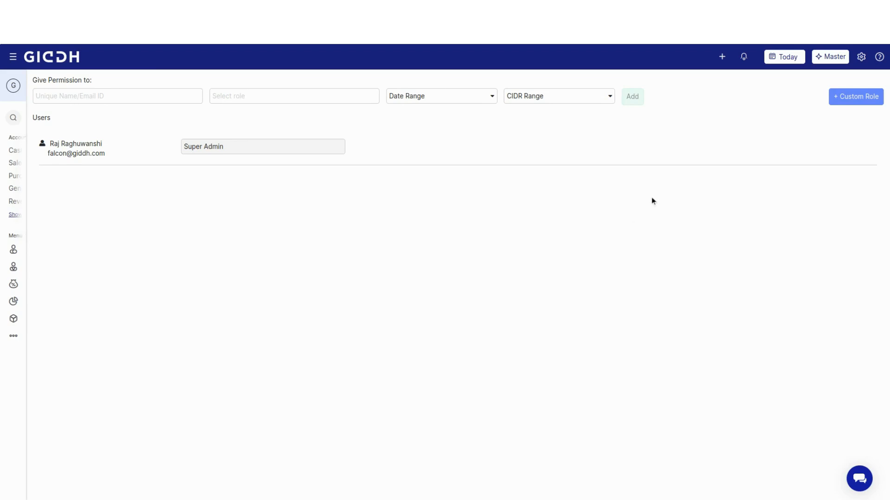
- Start a new custom role named "sales(create invoice)" with the Fresh Start role type
left_click(864, 97)
left_click(412, 130)
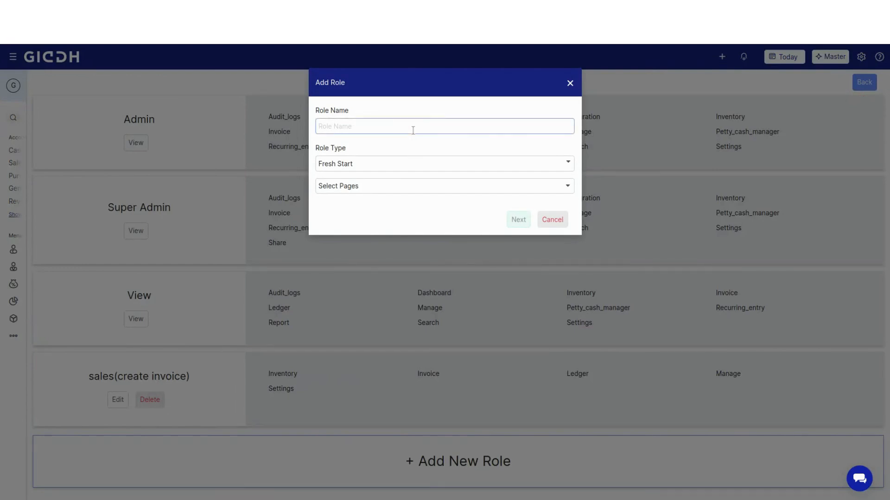
type("sales(create invoice)")
left_click(424, 164)
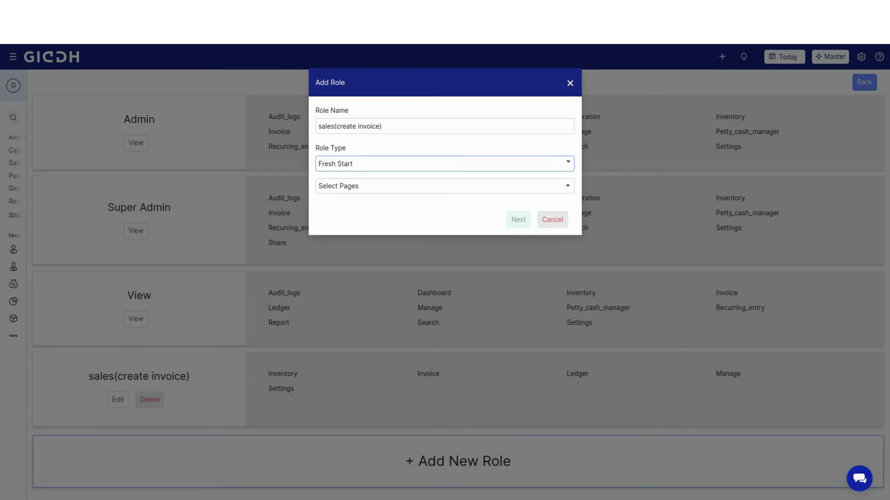
- Include the Ledger, Invoice, Manage, Settings and Inventory pages in the new role and proceed to its permissions
left_click(416, 188)
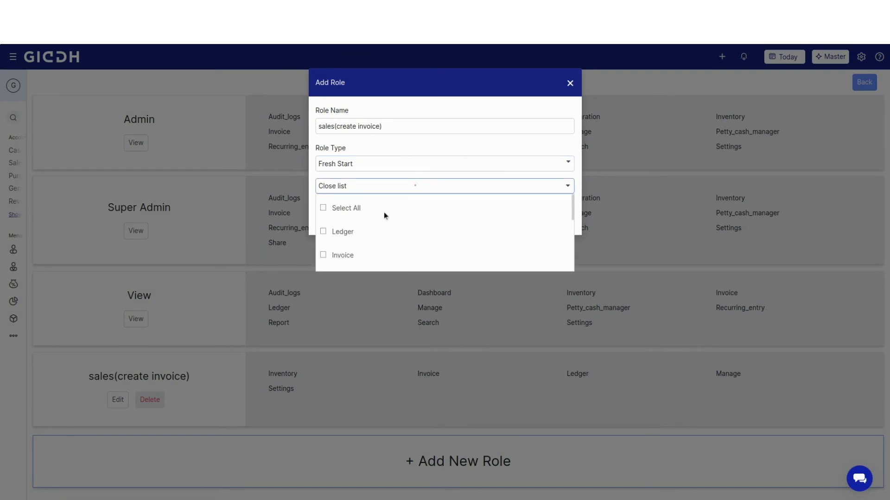
scroll(377, 230, "down", 5)
scroll(379, 230, "up", 8)
left_click(323, 255)
scroll(354, 224, "down", 2)
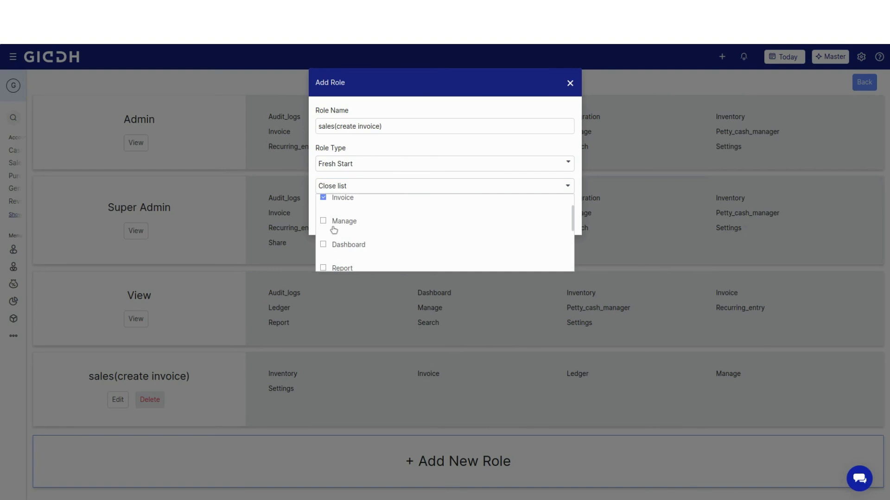
left_click(323, 221)
scroll(323, 222, "down", 2)
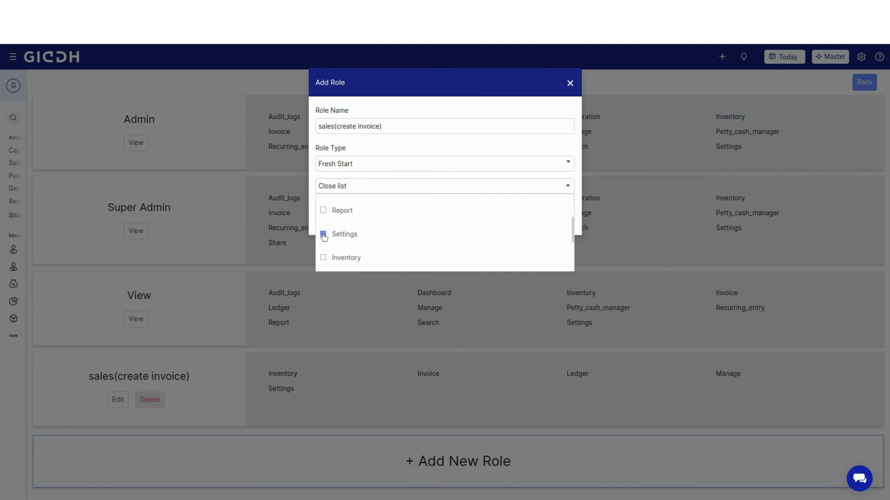
left_click(324, 258)
scroll(425, 243, "up", 4)
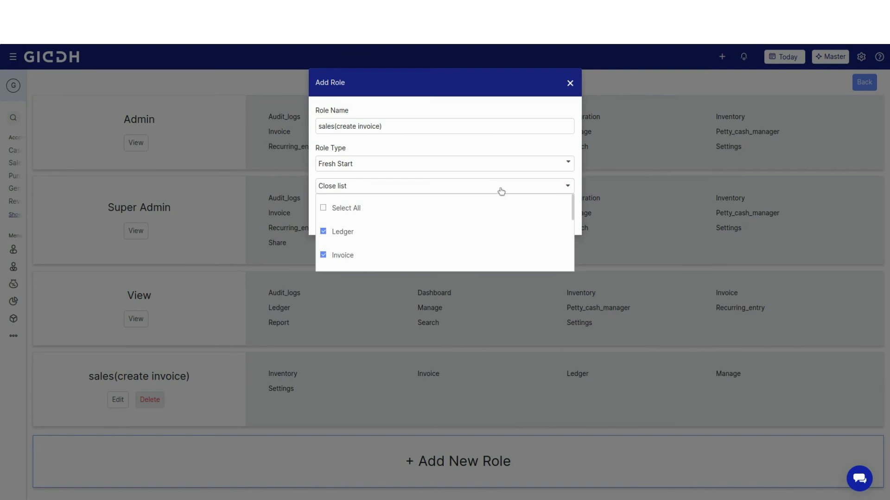
scroll(408, 238, "down", 2)
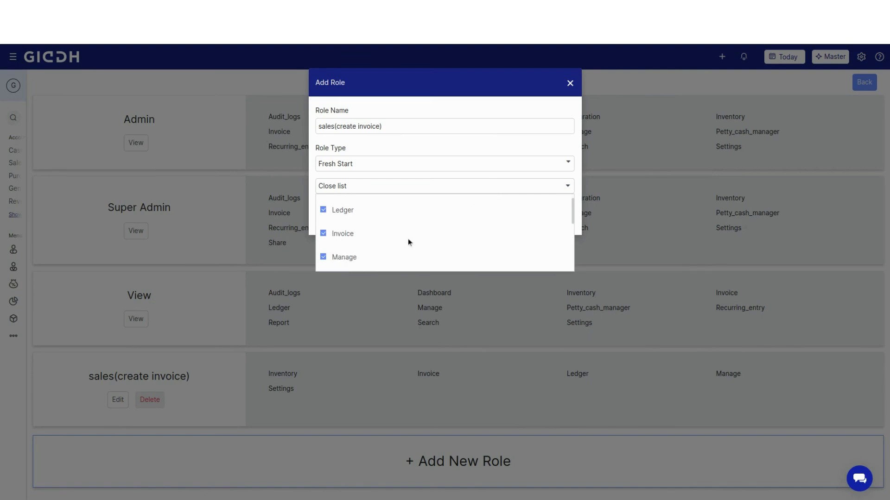
left_click(423, 185)
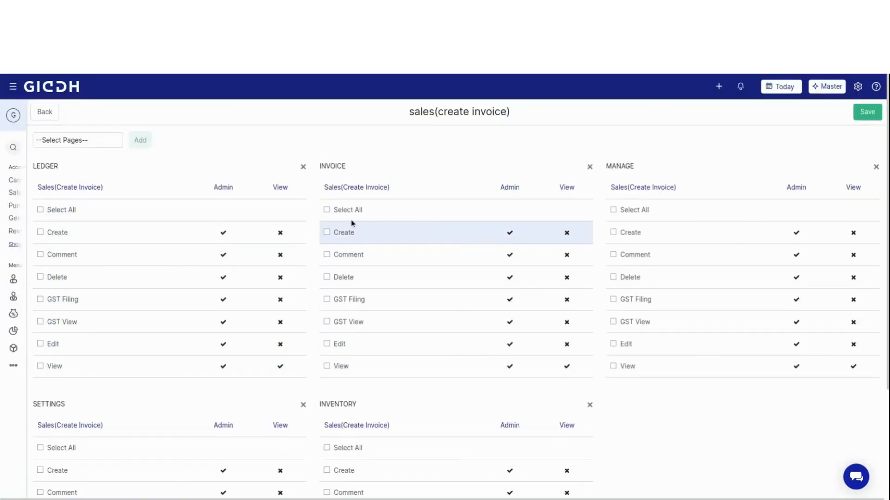
- Grant the role all permissions for the Ledger, Invoice and Manage pages
scroll(630, 303, "down", 3)
scroll(530, 344, "up", 3)
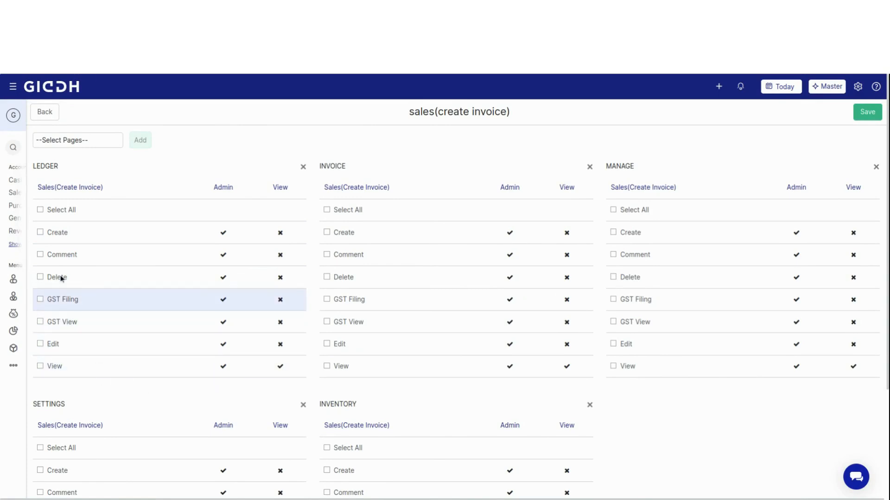
left_click(40, 211)
left_click(326, 210)
left_click(613, 210)
- Grant the role all permissions for the Inventory and Settings pages and save the role
scroll(478, 338, "down", 2)
scroll(477, 338, "down", 1)
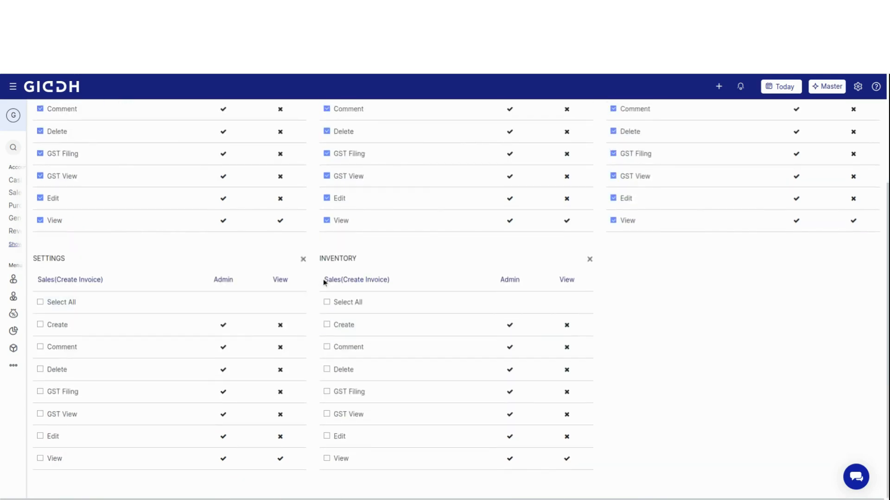
left_click(326, 302)
left_click(50, 305)
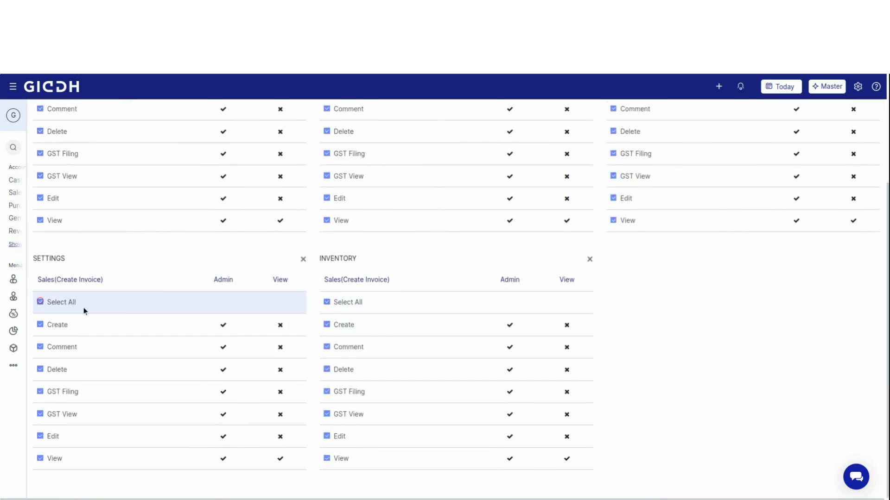
scroll(608, 352, "up", 3)
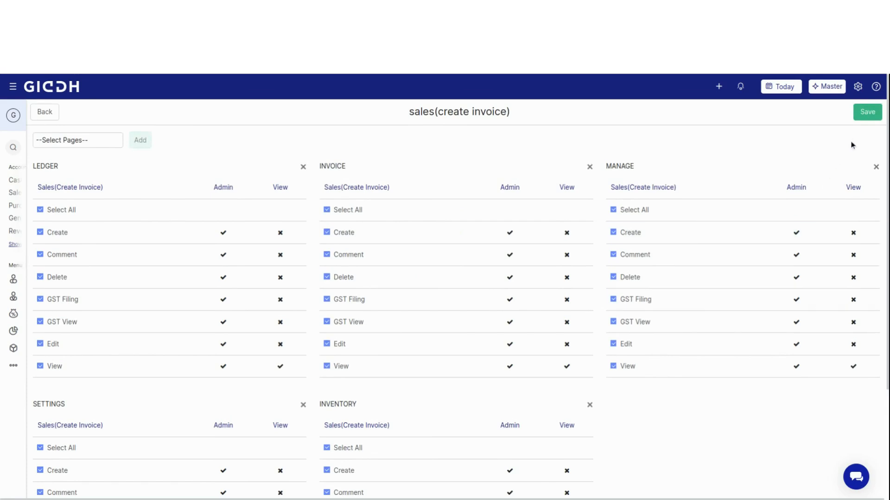
left_click(867, 115)
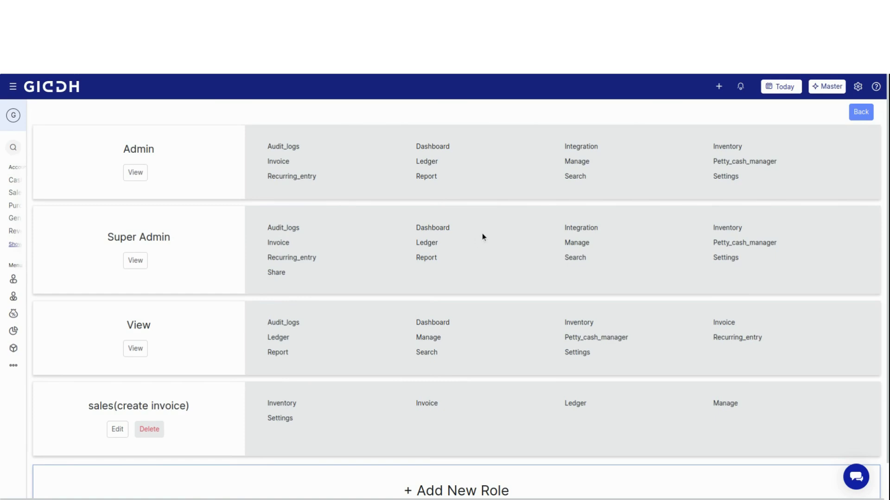
- Return to the user permissions, enter the new user's e-mail address and assign the sales(create invoice) role
left_click(861, 113)
left_click(125, 121)
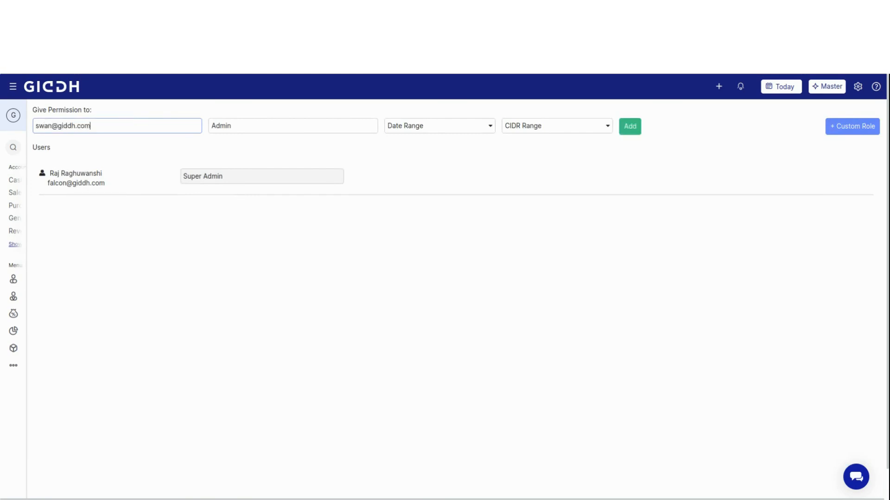
left_click(228, 130)
left_click(245, 183)
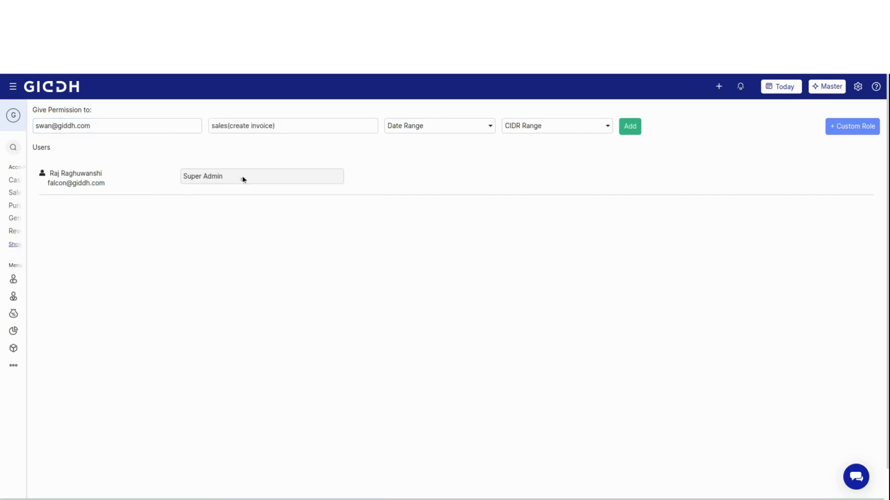
- Limit the user's access to a past period of 10 days and add the permission
left_click(471, 125)
left_click(419, 165)
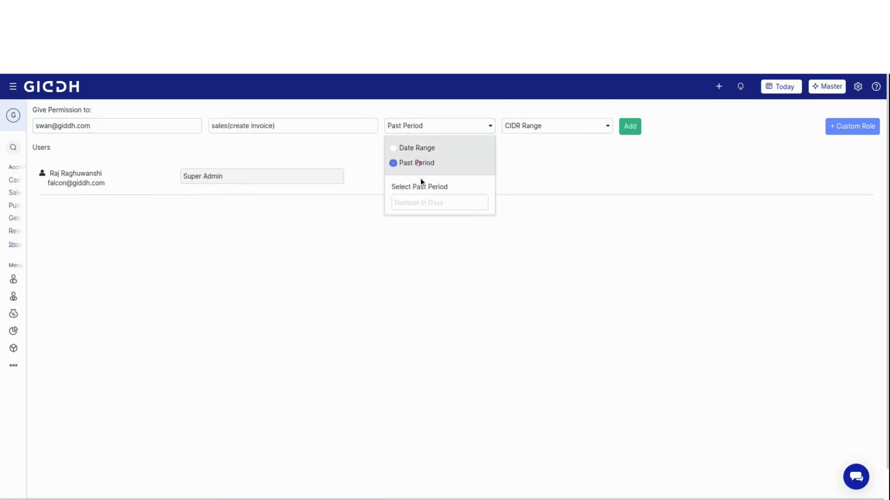
left_click(421, 202)
type("10")
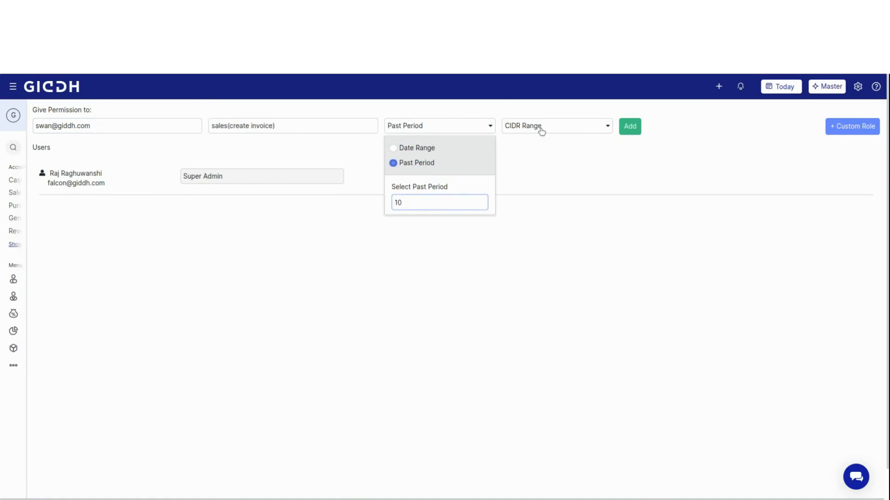
left_click(629, 126)
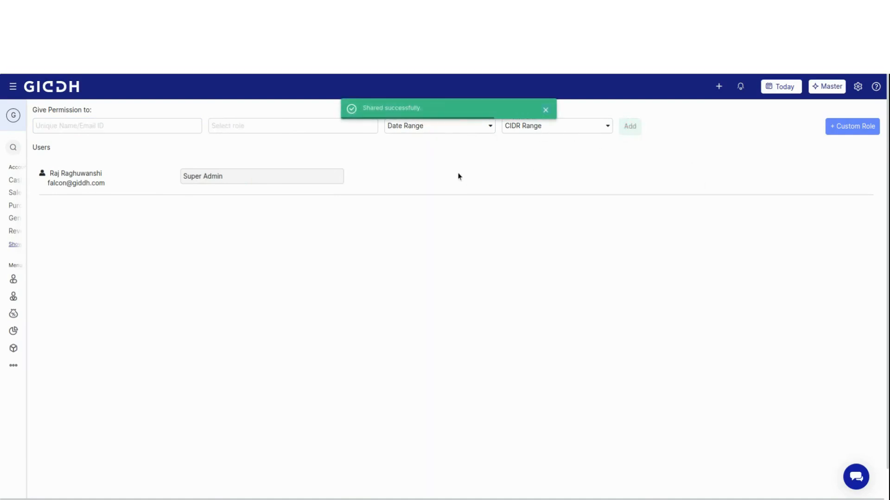